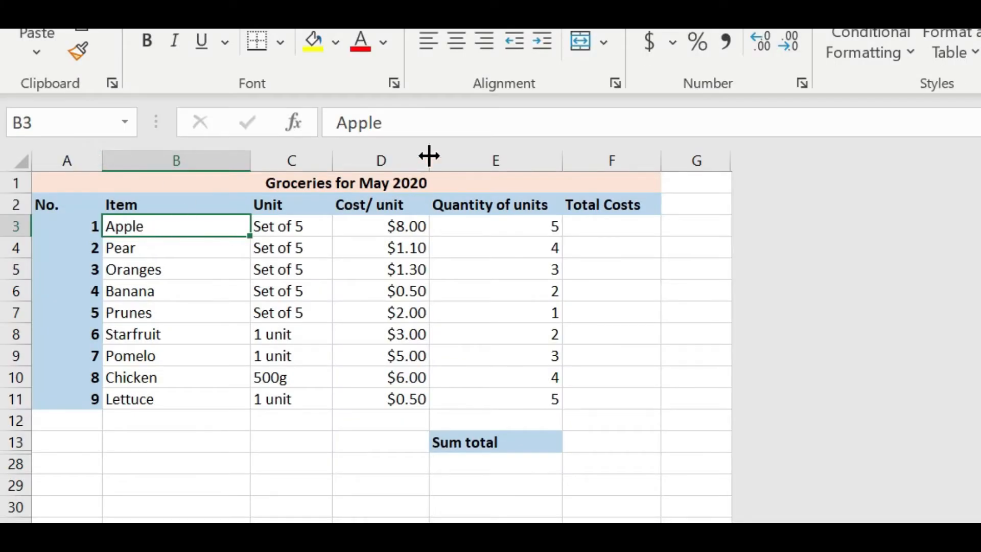
- Inspect the item and cost cells' contents and the number format applied to the cost column
{"action": "left_click", "coordinate": [416, 124]}
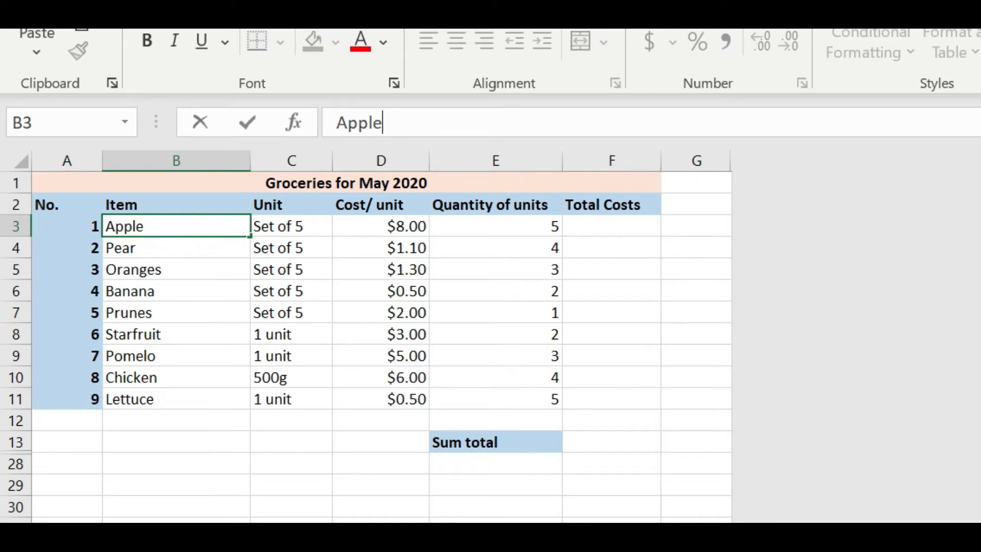
{"action": "left_click", "coordinate": [164, 226]}
{"action": "left_click", "coordinate": [183, 243]}
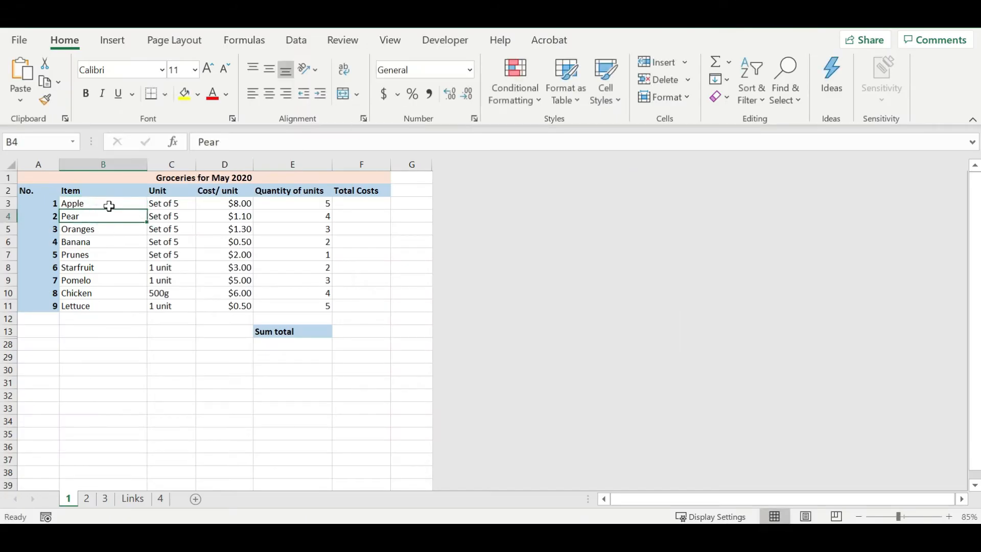
{"action": "left_click", "coordinate": [110, 206]}
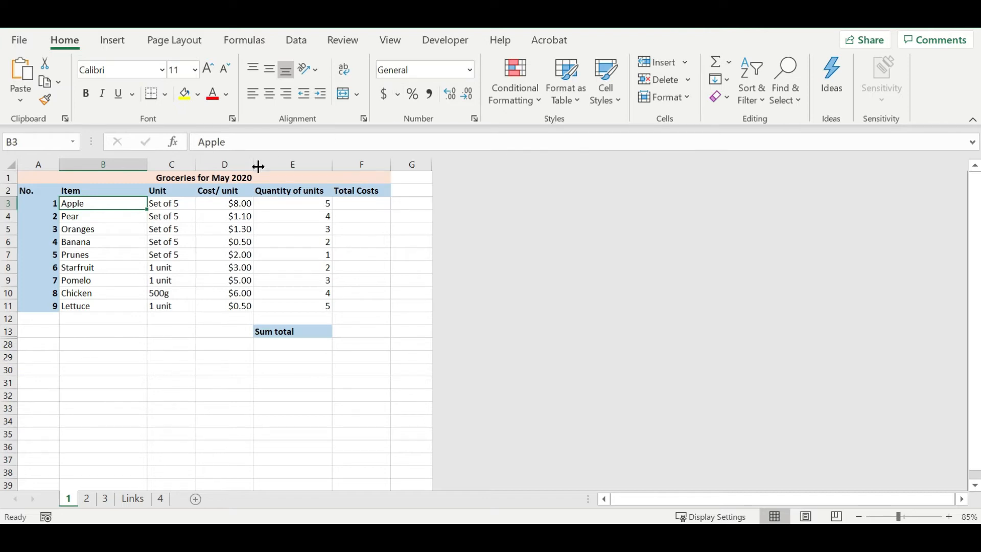
{"action": "left_click", "coordinate": [218, 204]}
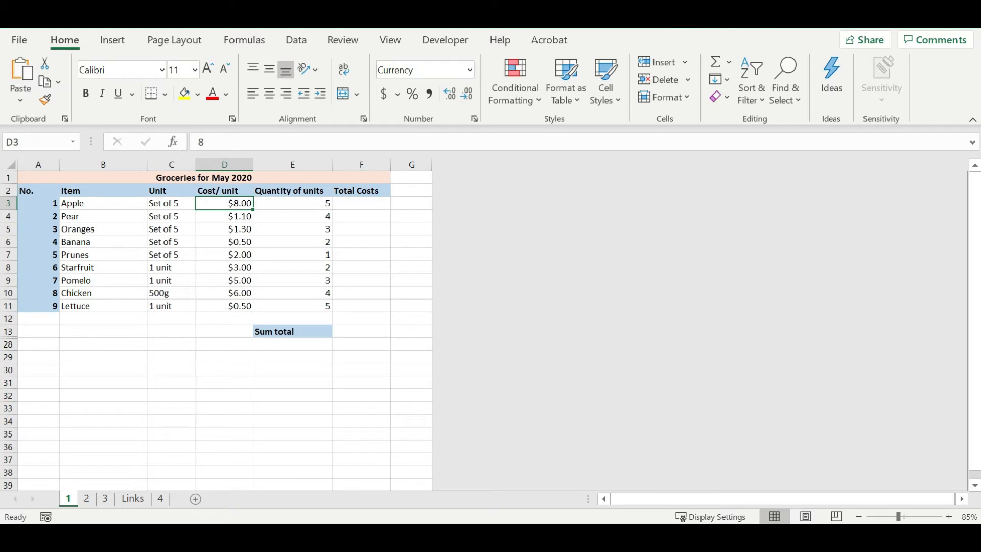
{"action": "left_click", "coordinate": [469, 69]}
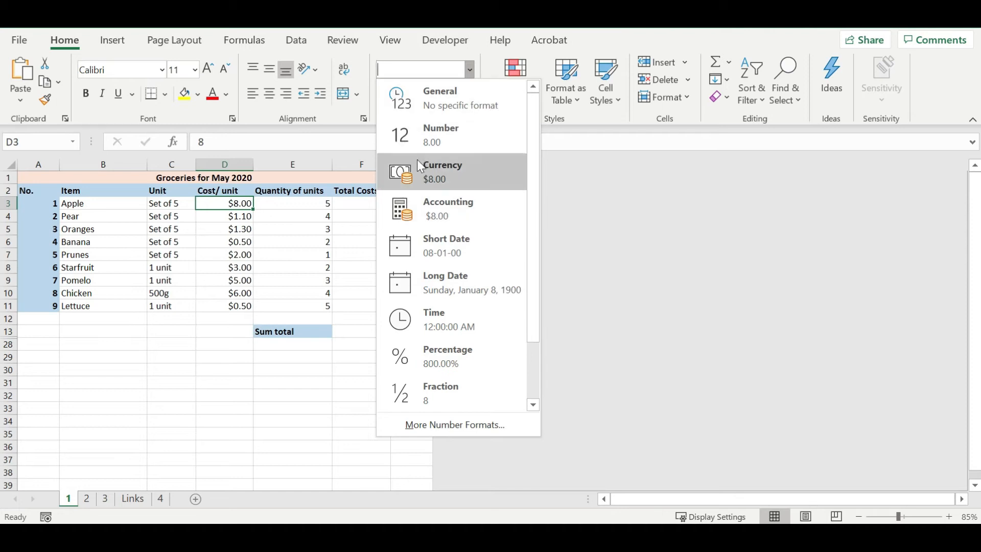
{"action": "left_click", "coordinate": [348, 228]}
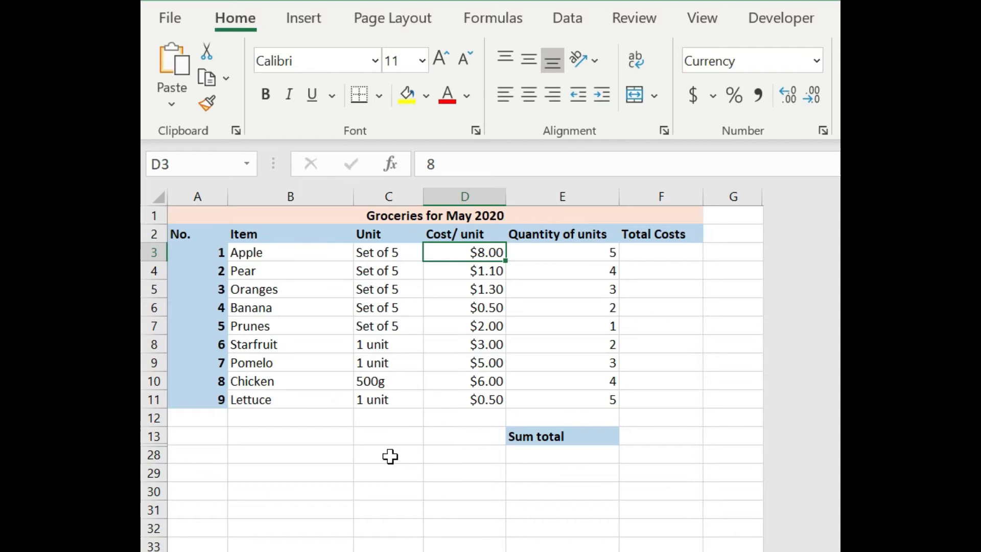
- Enter $8 in the empty cell C28
{"action": "left_click", "coordinate": [173, 357]}
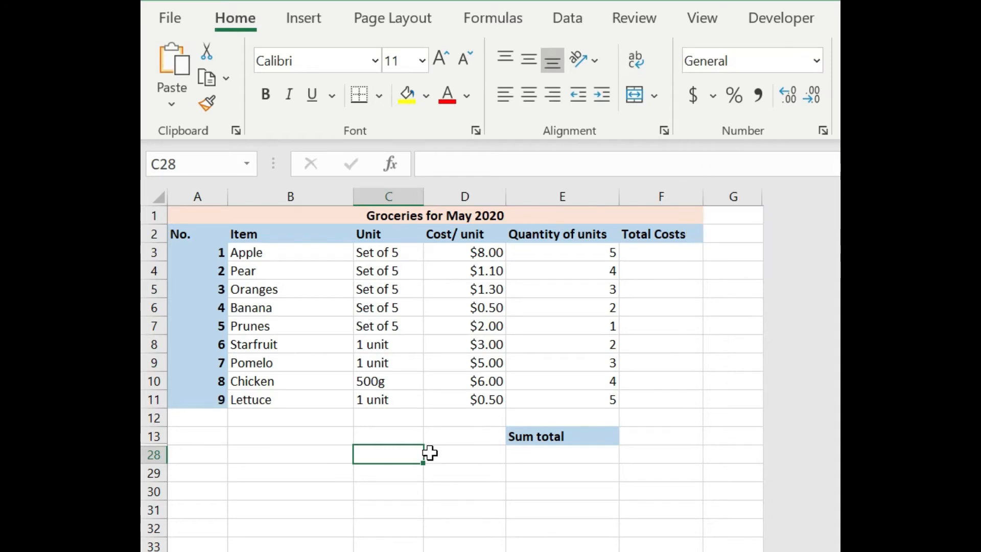
{"action": "type", "text": "$8"}
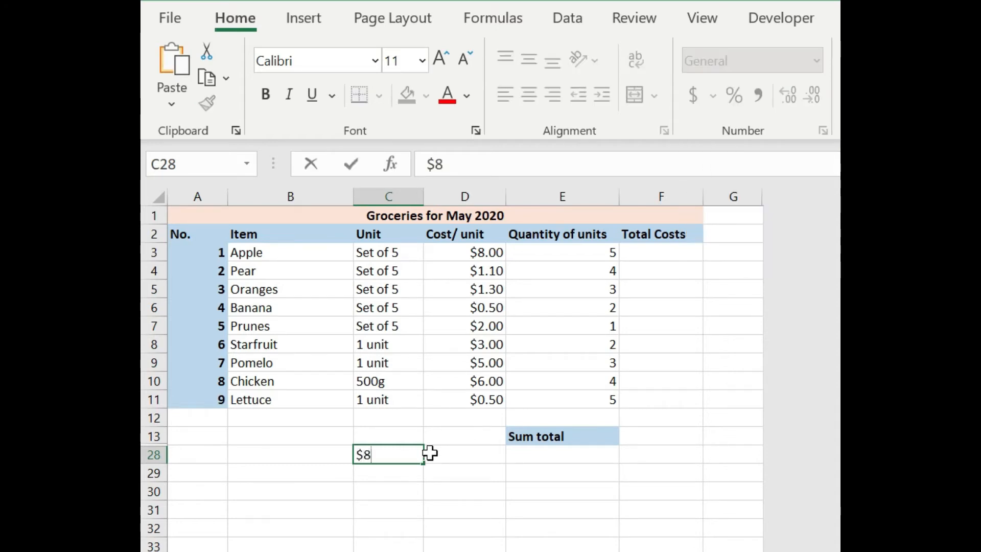
{"action": "key", "text": "Return"}
{"action": "left_click", "coordinate": [403, 453]}
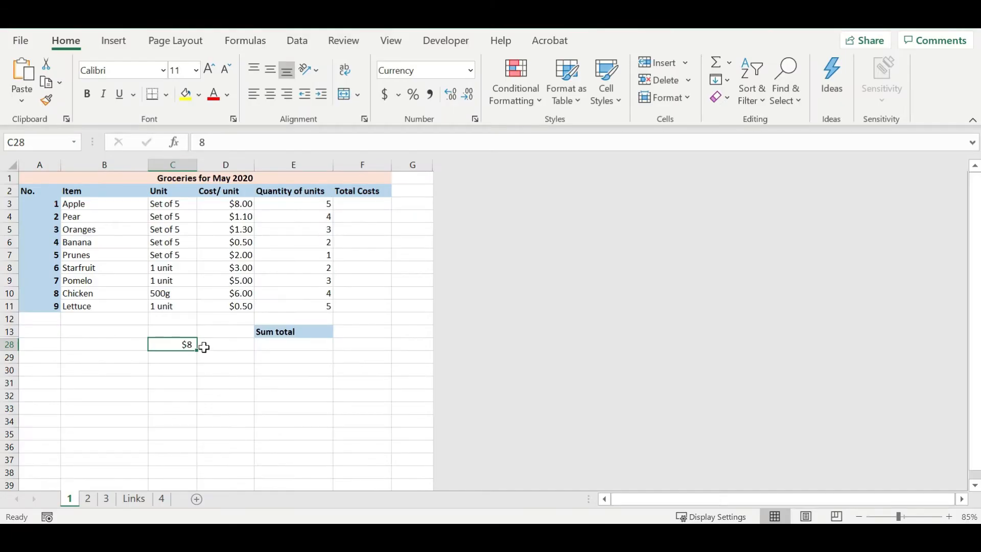
- Review C28's currency settings in Format Cells, close the dialog and clear the cell
{"action": "right_click", "coordinate": [193, 345]}
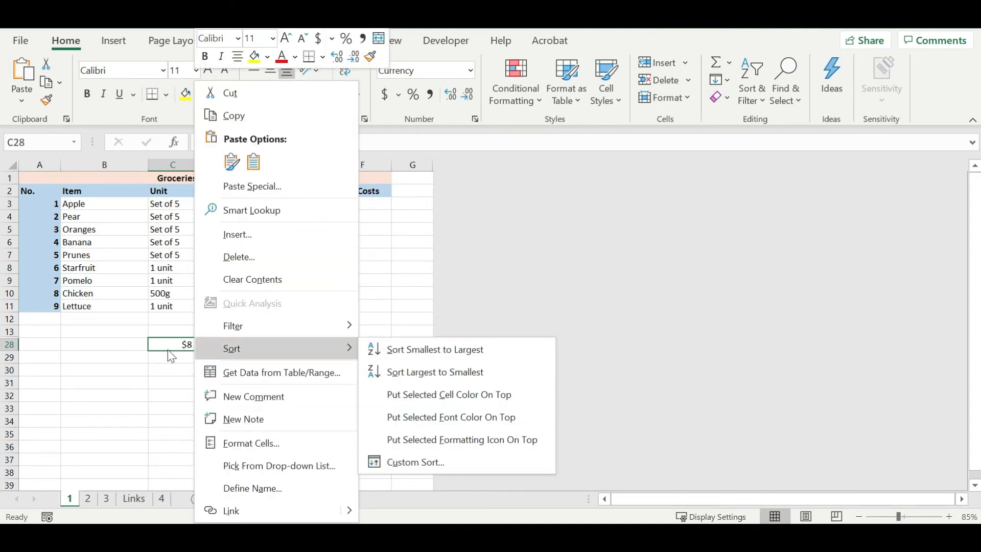
{"action": "left_click", "coordinate": [258, 444]}
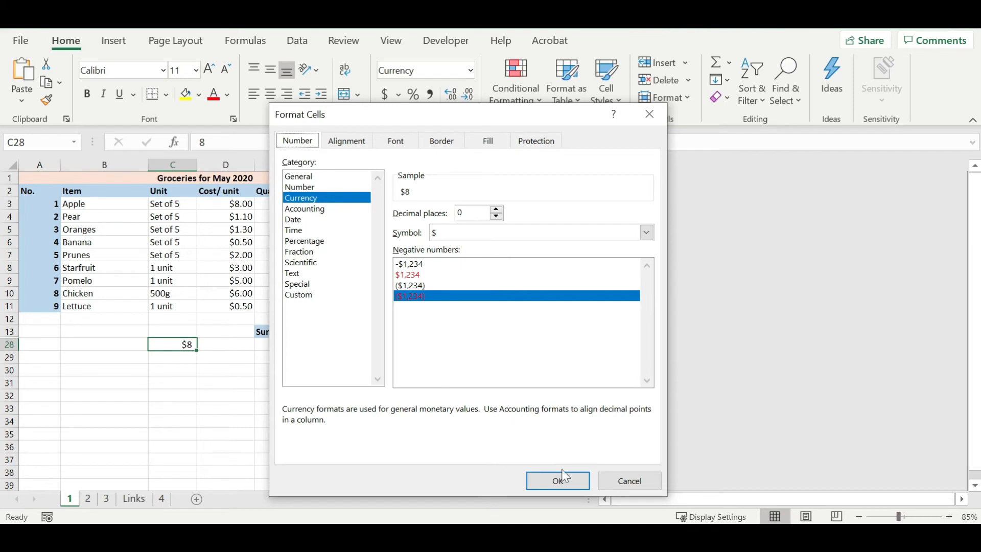
{"action": "left_click", "coordinate": [572, 479]}
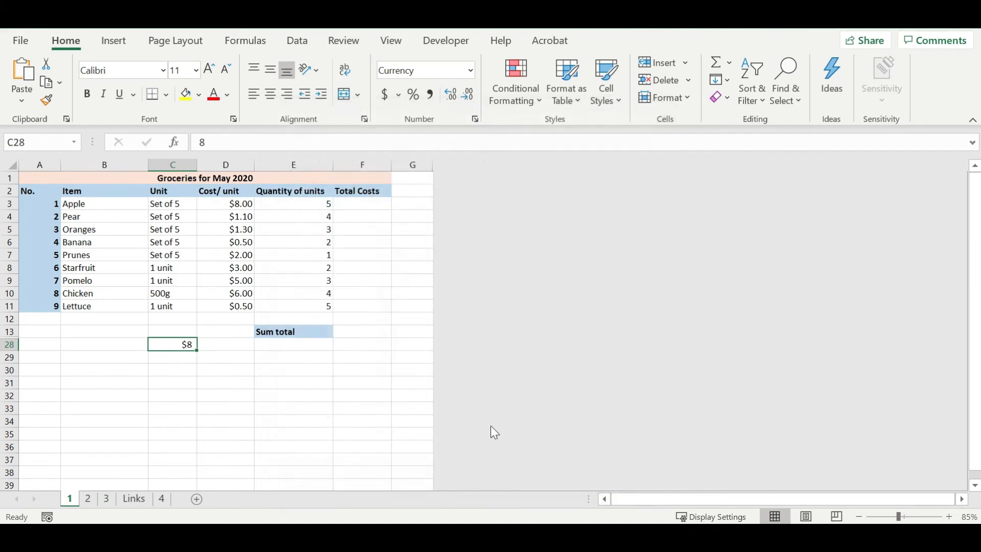
{"action": "key", "text": "Delete"}
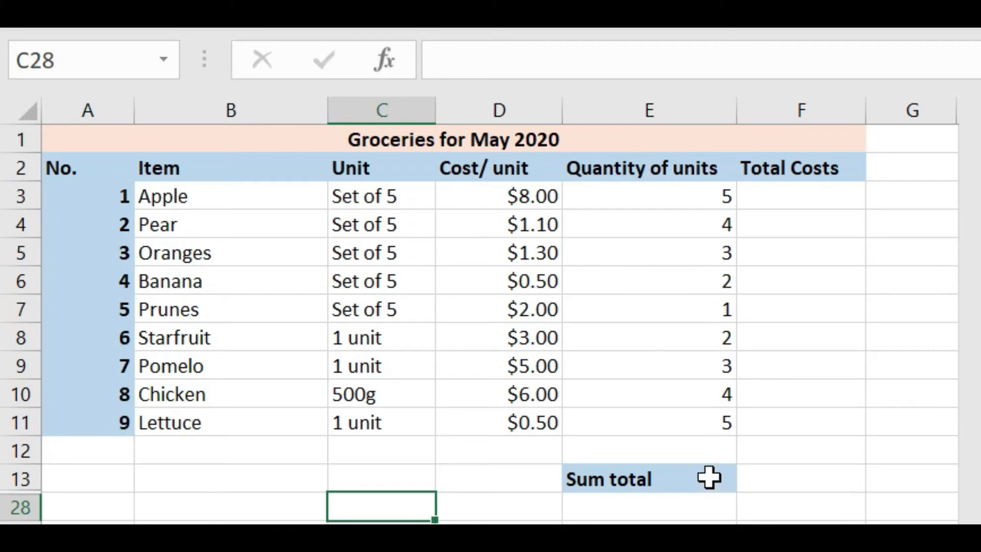
- Enter the formula =D3*E3 in F3 to multiply cost per unit by quantity
{"action": "left_click_drag", "start_coordinate": [709, 478], "coordinate": [767, 473]}
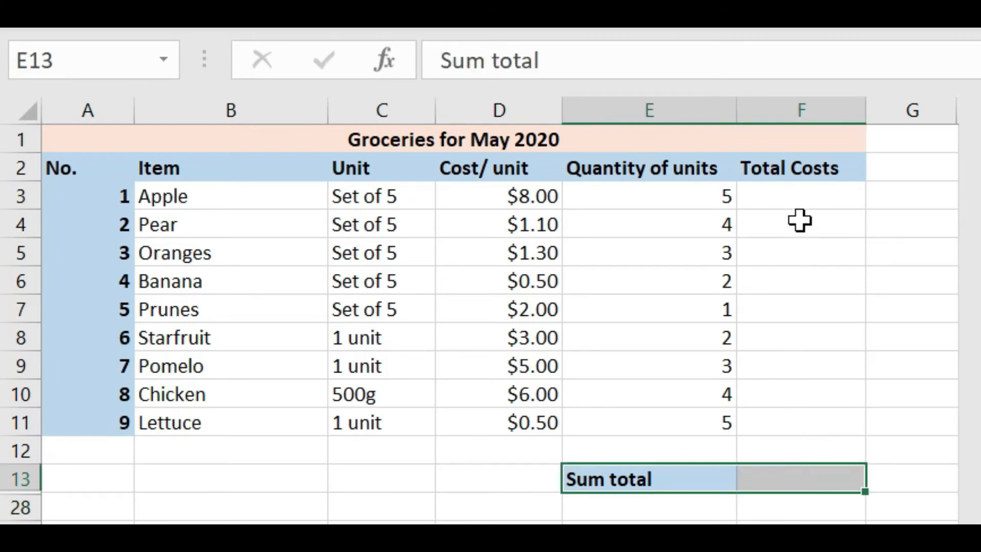
{"action": "left_click", "coordinate": [795, 192]}
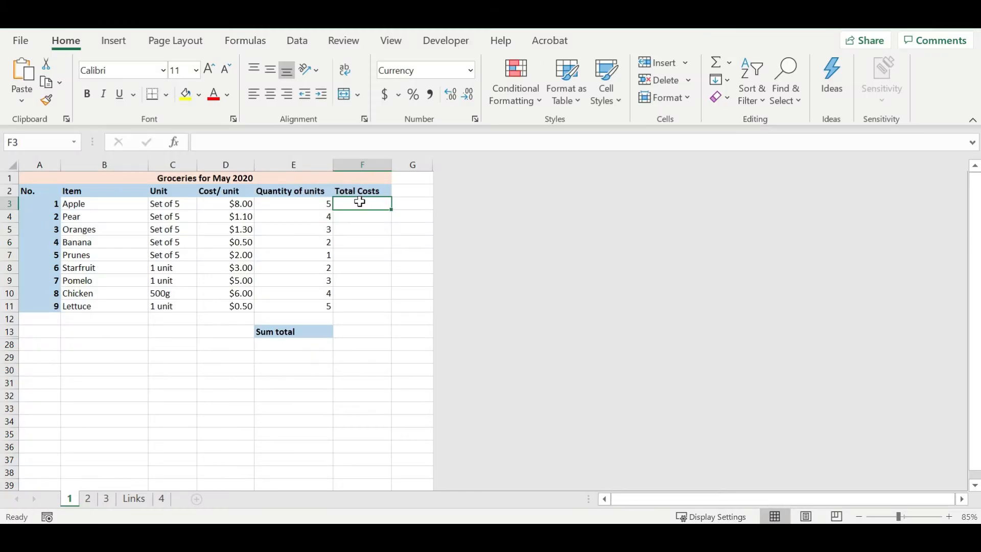
{"action": "left_click", "coordinate": [322, 145]}
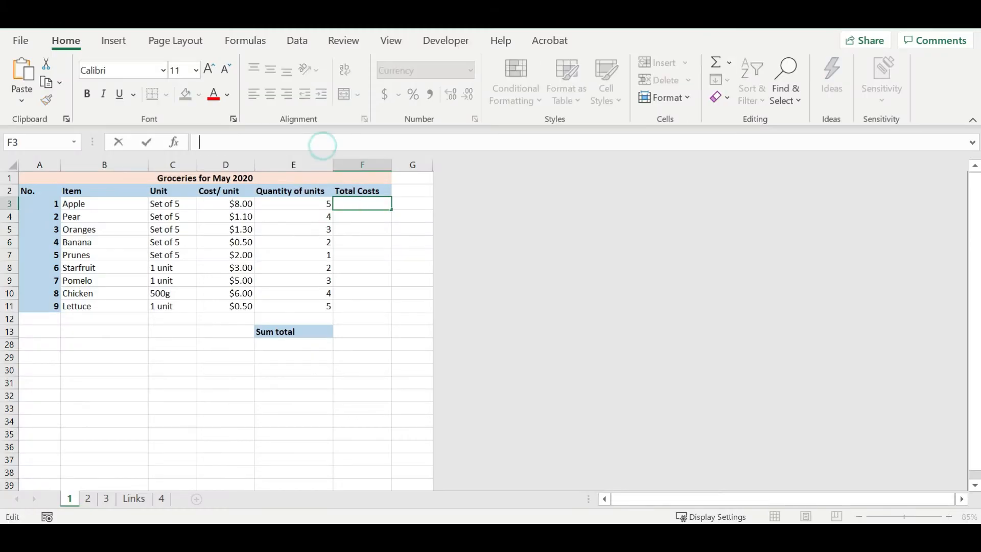
{"action": "type", "text": "="}
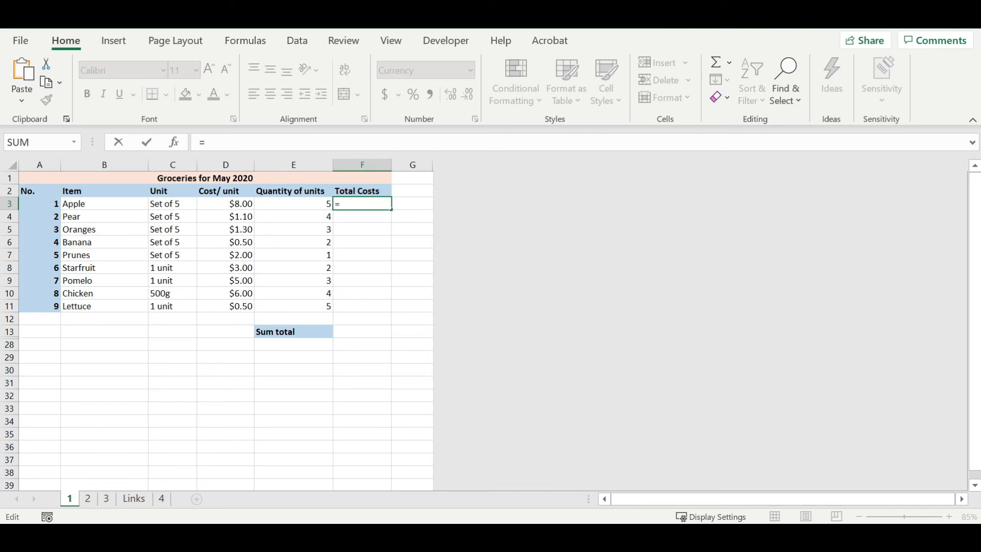
{"action": "left_click", "coordinate": [238, 207]}
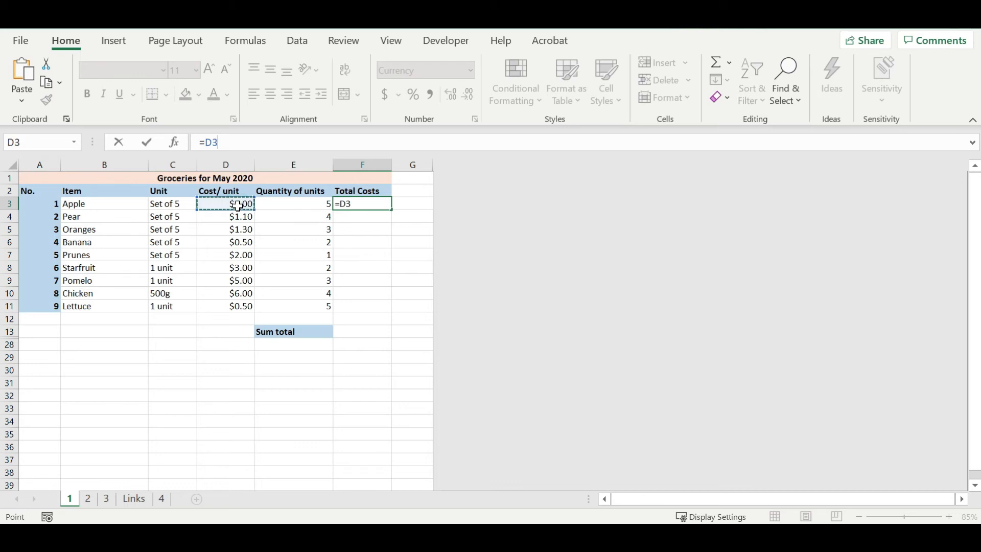
{"action": "type", "text": "*"}
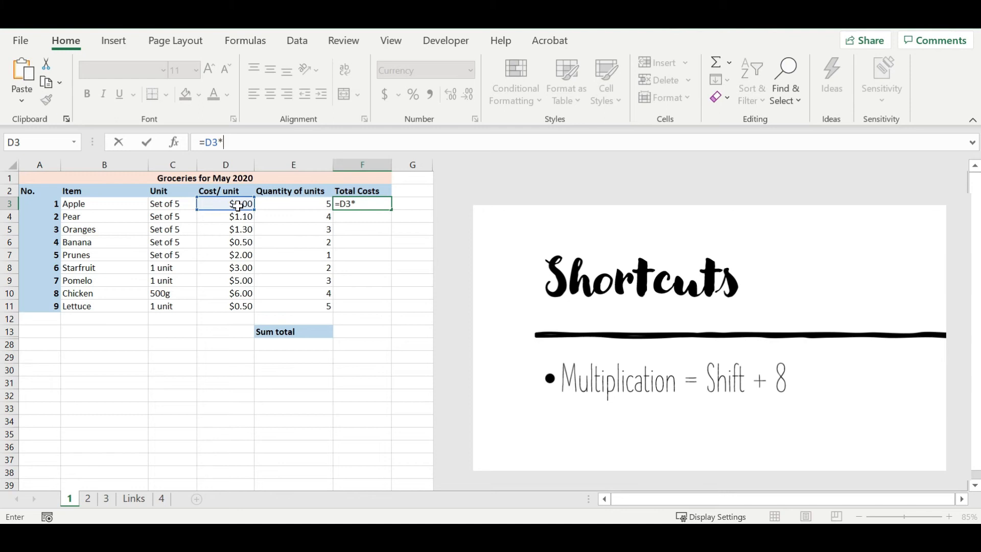
{"action": "left_click", "coordinate": [296, 204]}
{"action": "key", "text": "Return"}
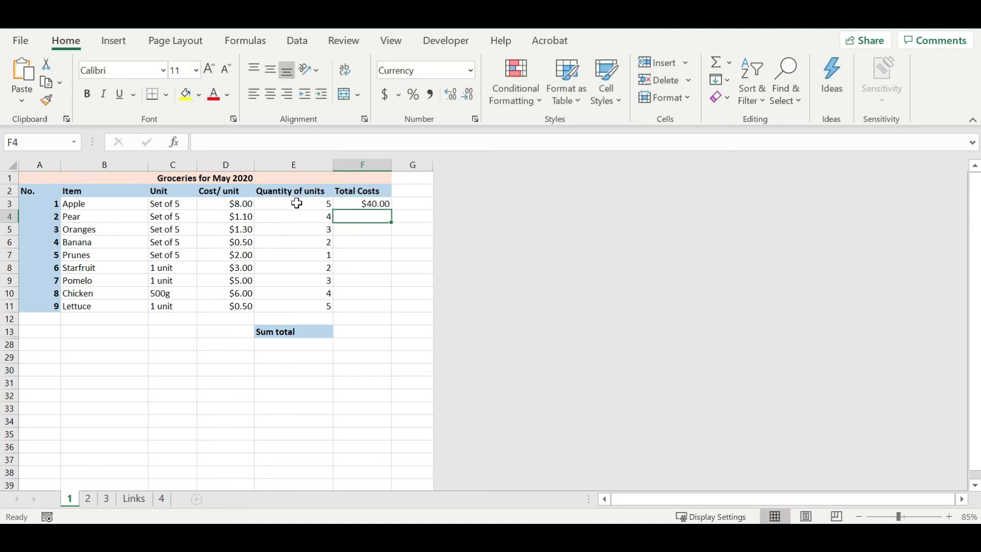
- Fill the F3 formula down to F11, then clear F4:F11 again
{"action": "left_click", "coordinate": [382, 204]}
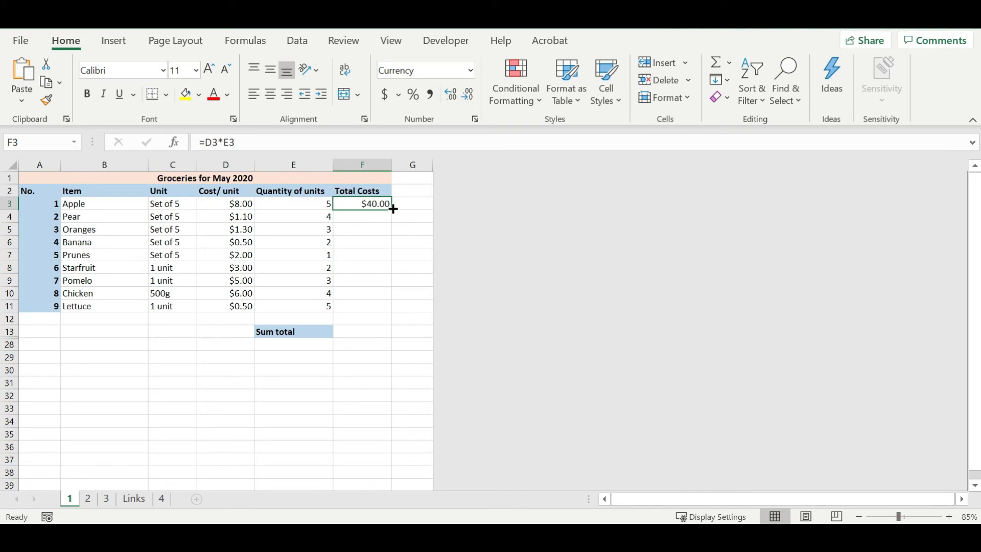
{"action": "left_click_drag", "start_coordinate": [393, 209], "coordinate": [399, 309]}
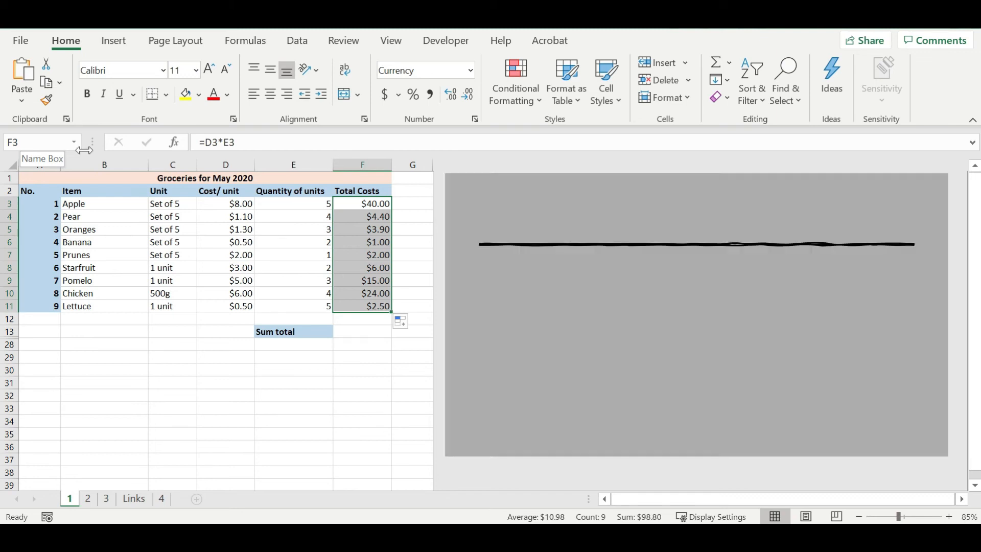
{"action": "left_click_drag", "start_coordinate": [379, 217], "coordinate": [382, 305]}
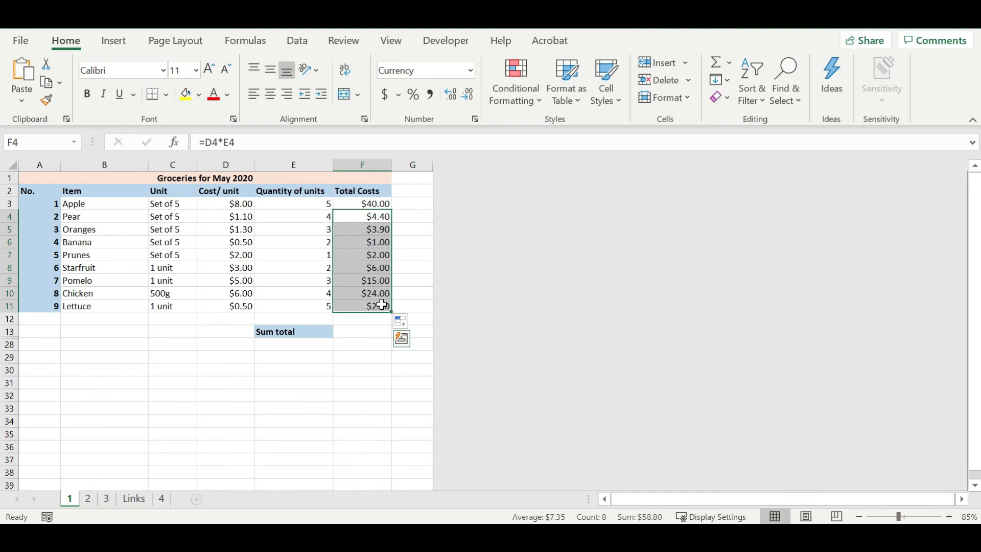
{"action": "key", "text": "Delete"}
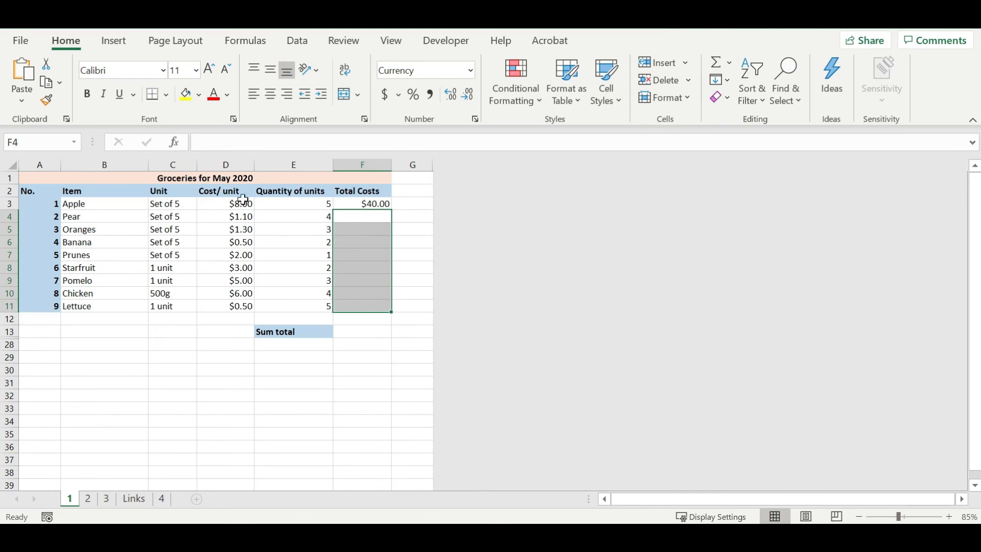
- Select the range F3:F11 and fill the total-cost formula down into it
{"action": "left_click", "coordinate": [384, 203]}
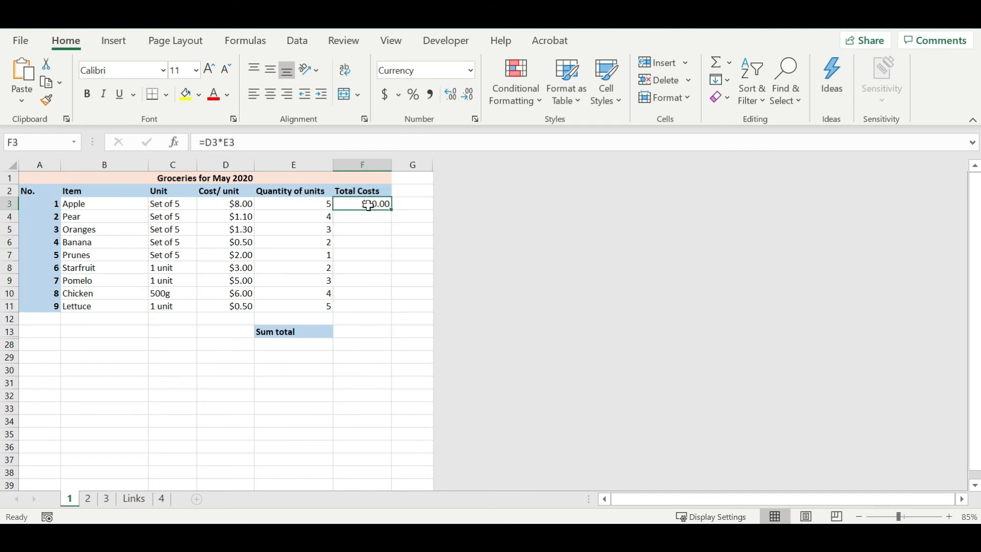
{"action": "left_click", "coordinate": [365, 304]}
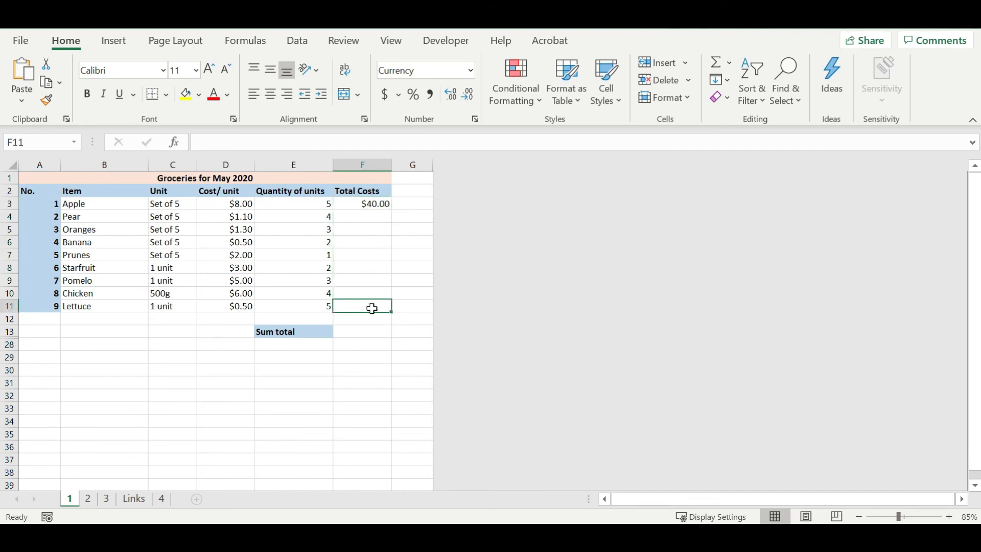
{"action": "left_click", "coordinate": [386, 203]}
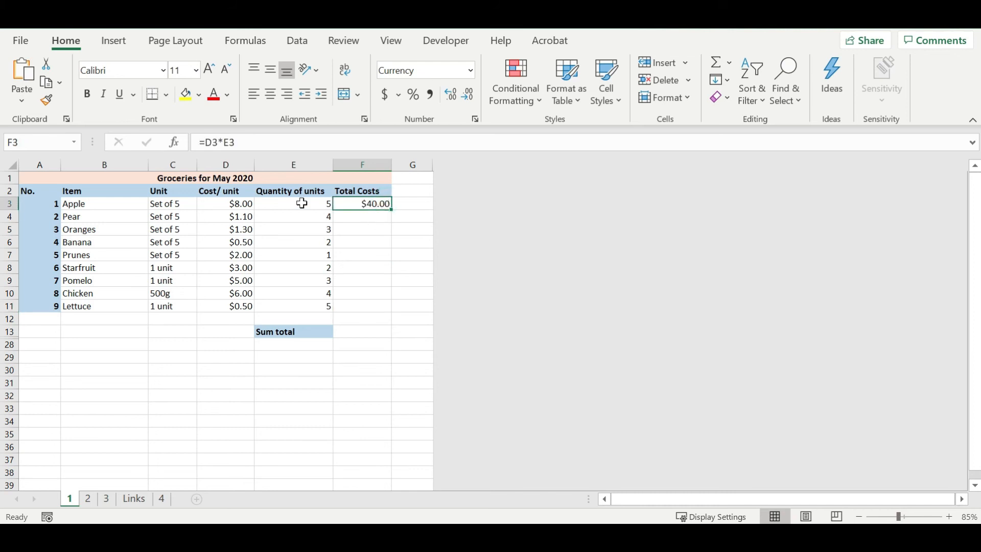
{"action": "left_click", "coordinate": [42, 142]}
{"action": "left_click", "coordinate": [42, 142]}
{"action": "type", "text": ":F11"}
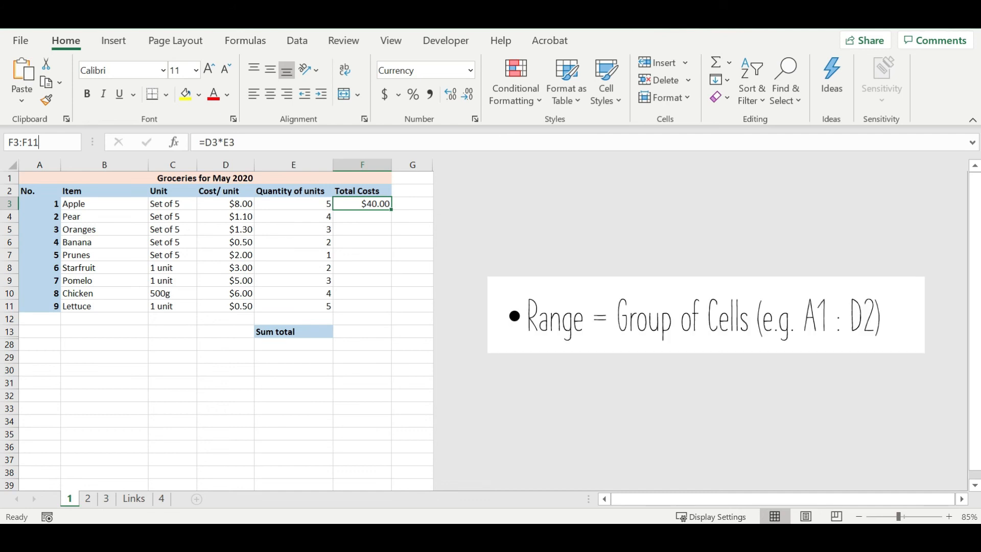
{"action": "key", "text": "Return"}
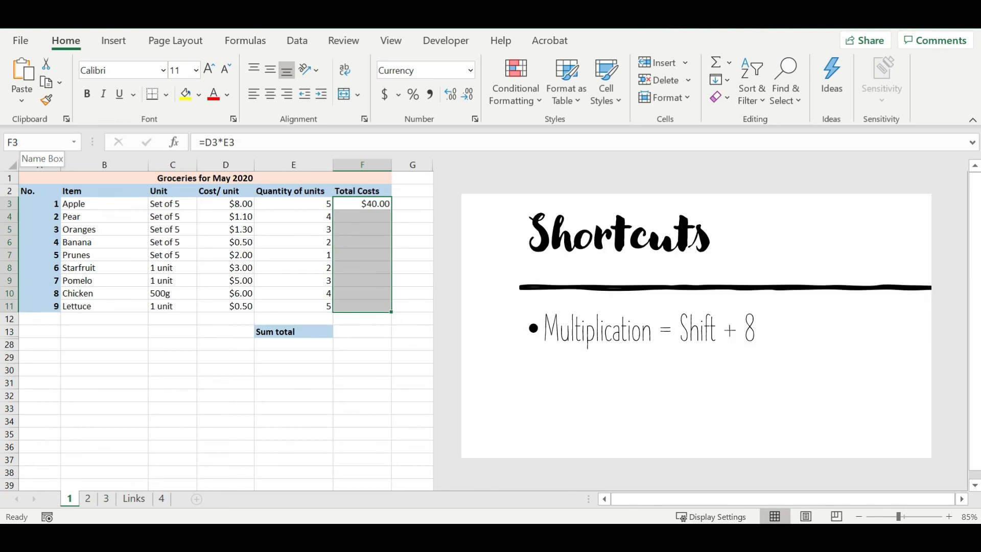
{"action": "key", "text": "ctrl+d"}
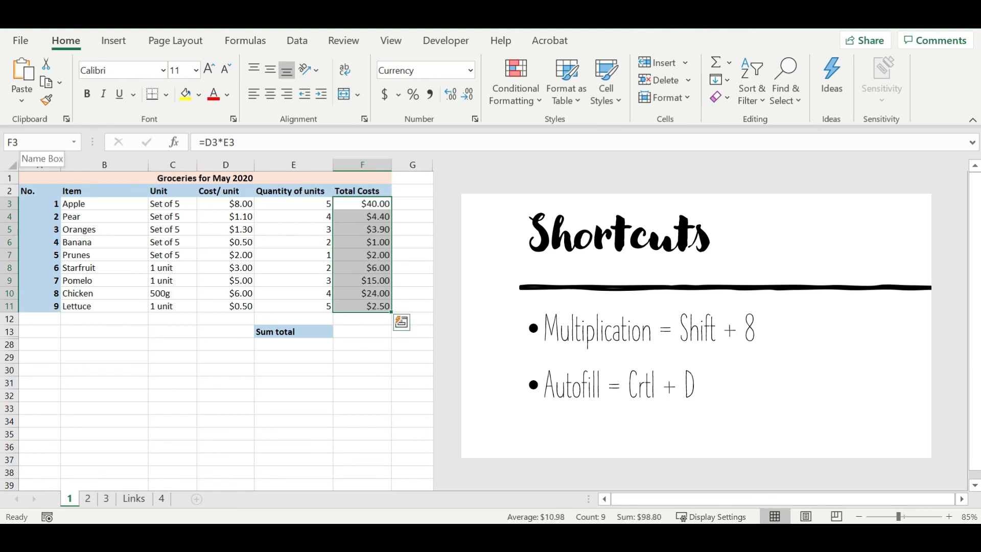
- Start a SUM formula in F13 listing F3, F4 and F5 as separate arguments
{"action": "left_click", "coordinate": [366, 331]}
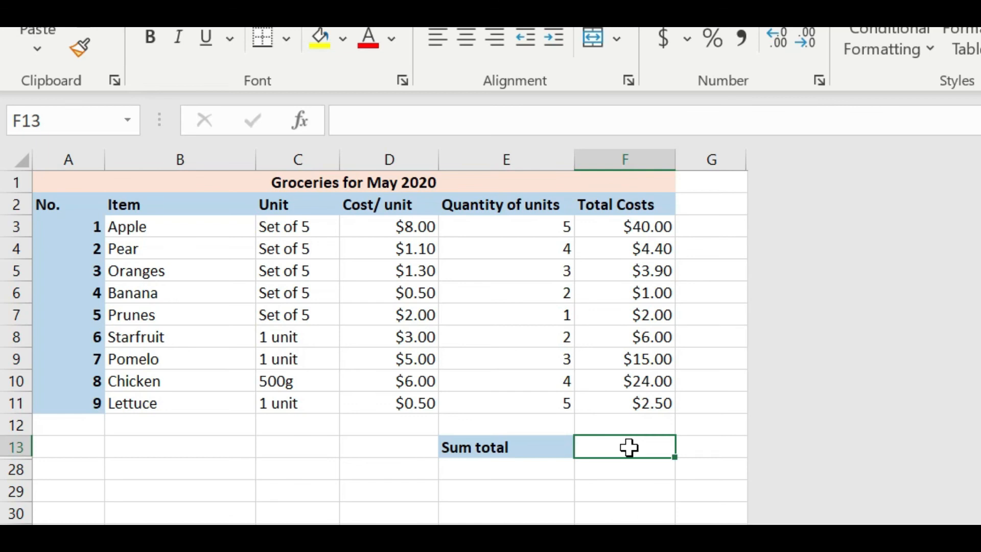
{"action": "left_click", "coordinate": [498, 110]}
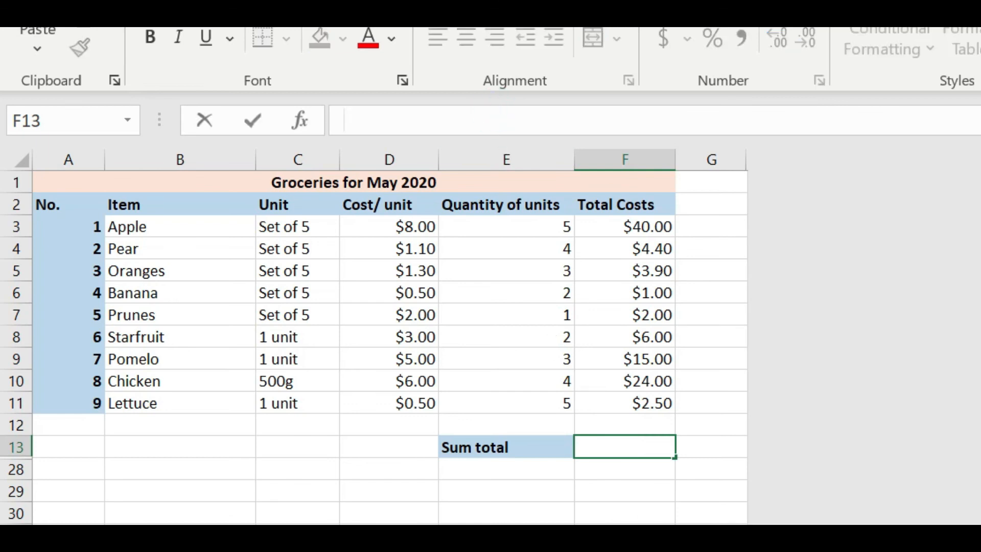
{"action": "type", "text": "=sum("}
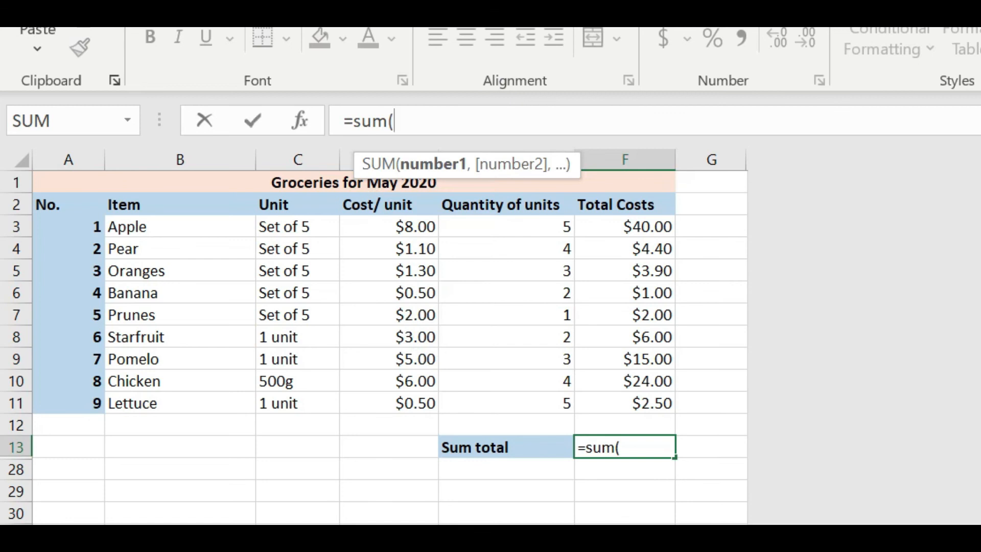
{"action": "left_click", "coordinate": [639, 224]}
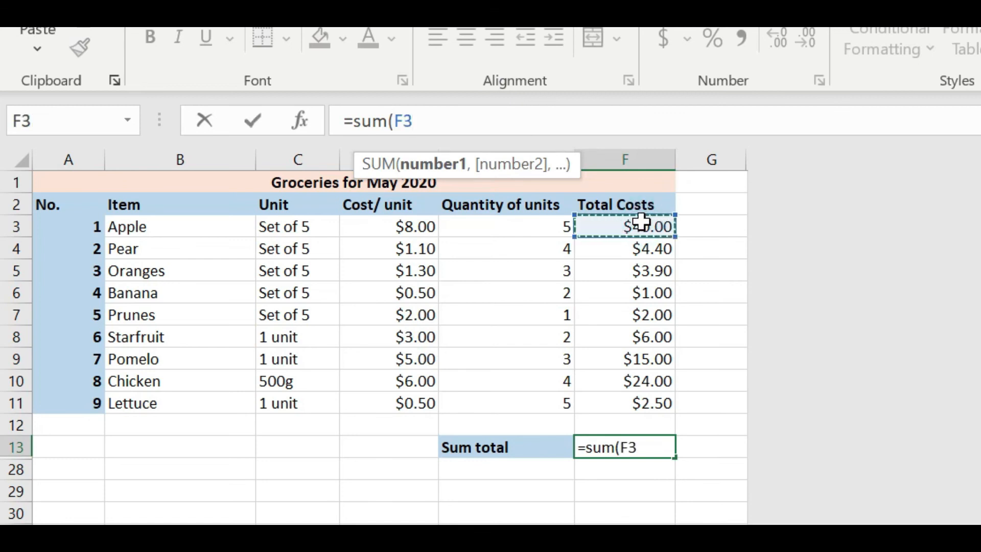
{"action": "type", "text": ","}
{"action": "left_click", "coordinate": [639, 249]}
{"action": "type", "text": ","}
{"action": "left_click", "coordinate": [643, 271]}
{"action": "type", "text": ","}
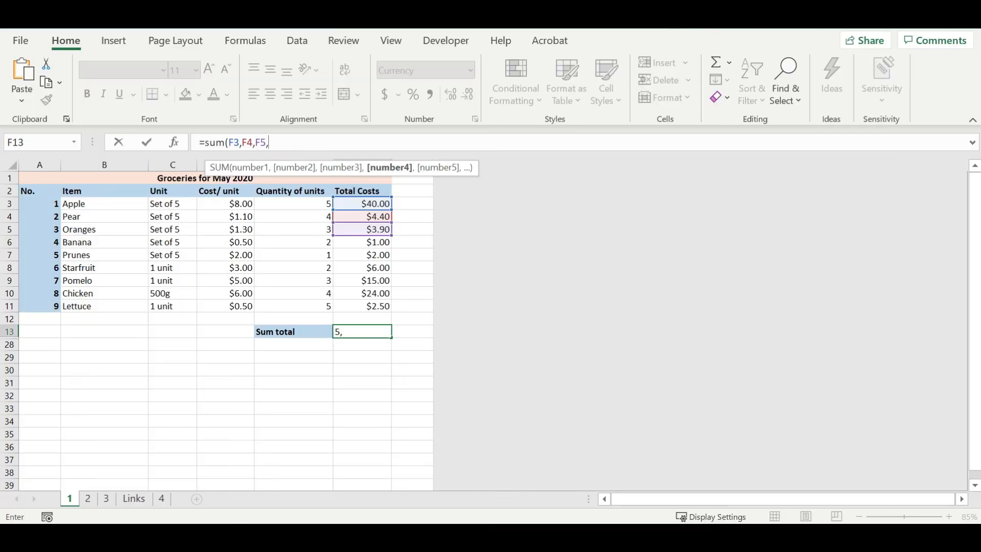
- Replace the listed cells with the range F3:F11 and confirm the formula =sum(F3:F11)
{"action": "left_click_drag", "start_coordinate": [510, 129], "coordinate": [413, 123]}
{"action": "type", "text": ":"}
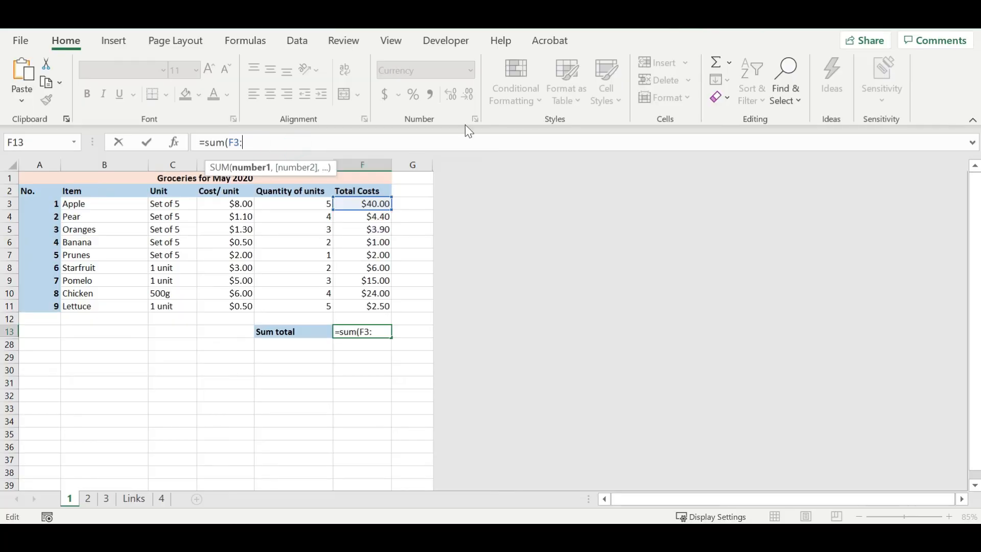
{"action": "type", "text": "F11"}
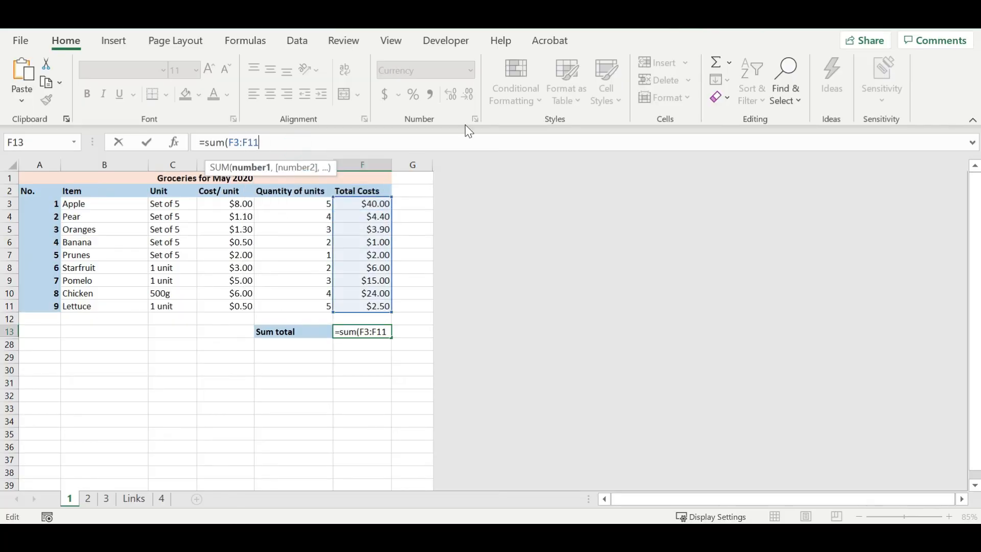
{"action": "key", "text": "Return"}
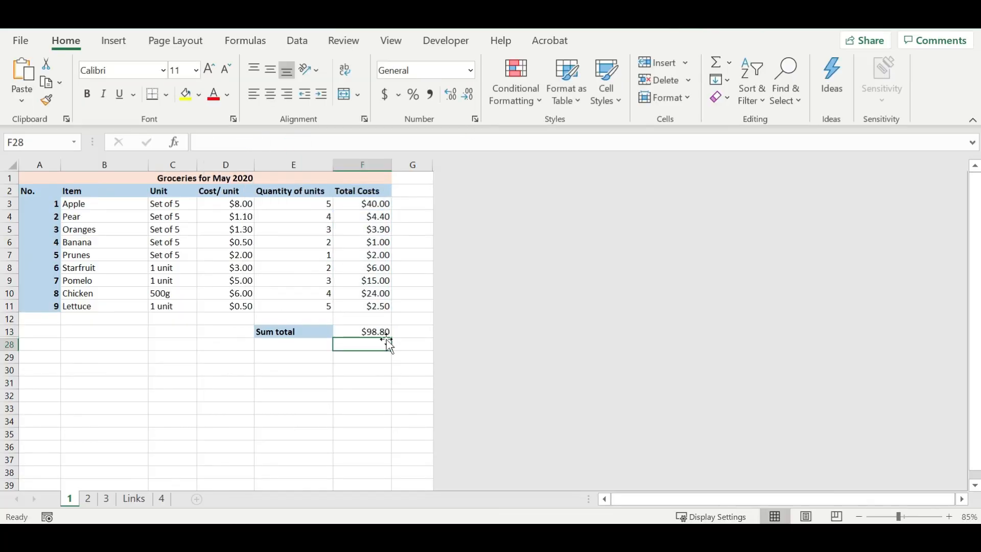